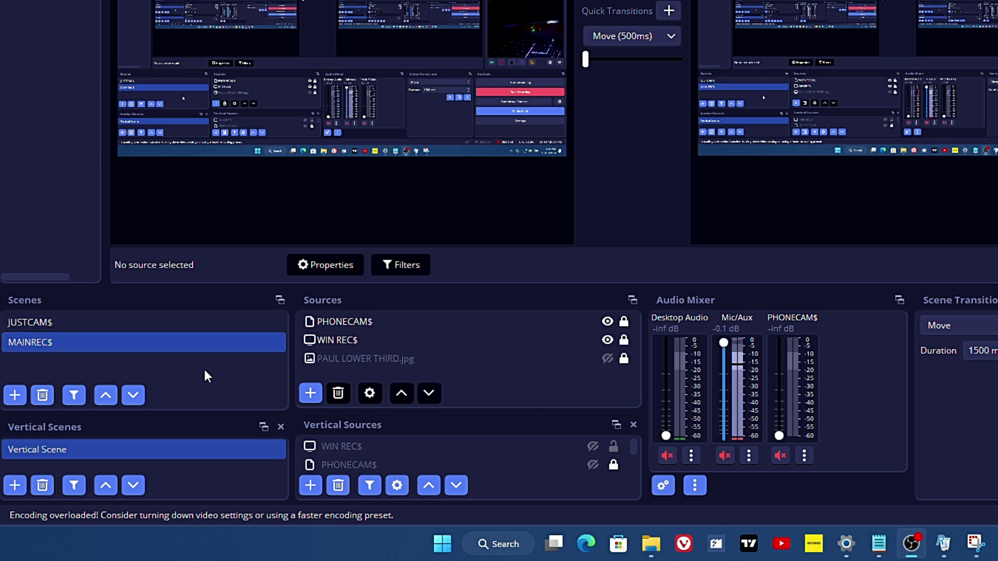
# - Add an Audio Input Capture source capturing the VoiceMeeter Output (VB-Audio VoiceMeeter VAIO) device
pyautogui.click(310, 394)
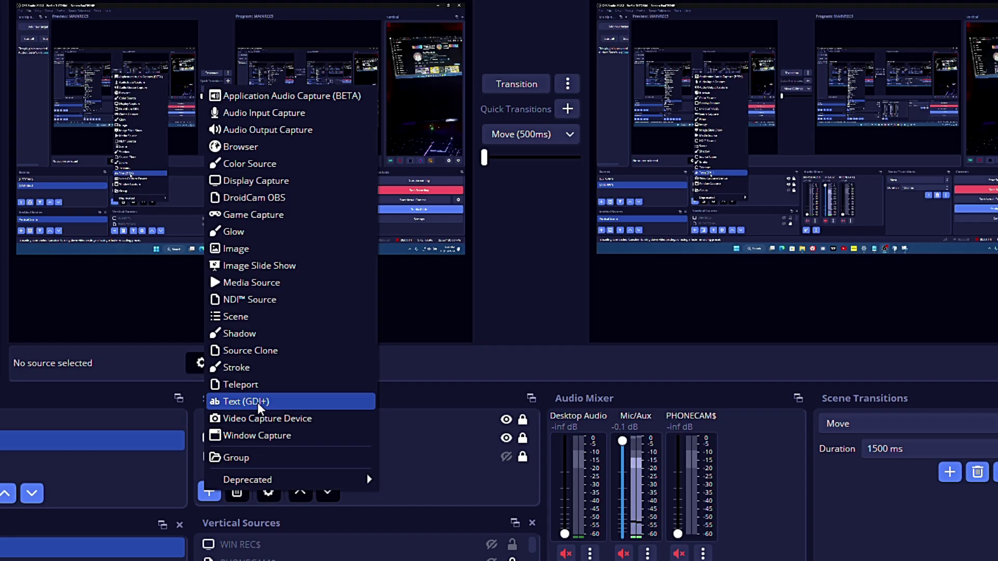
pyautogui.click(259, 114)
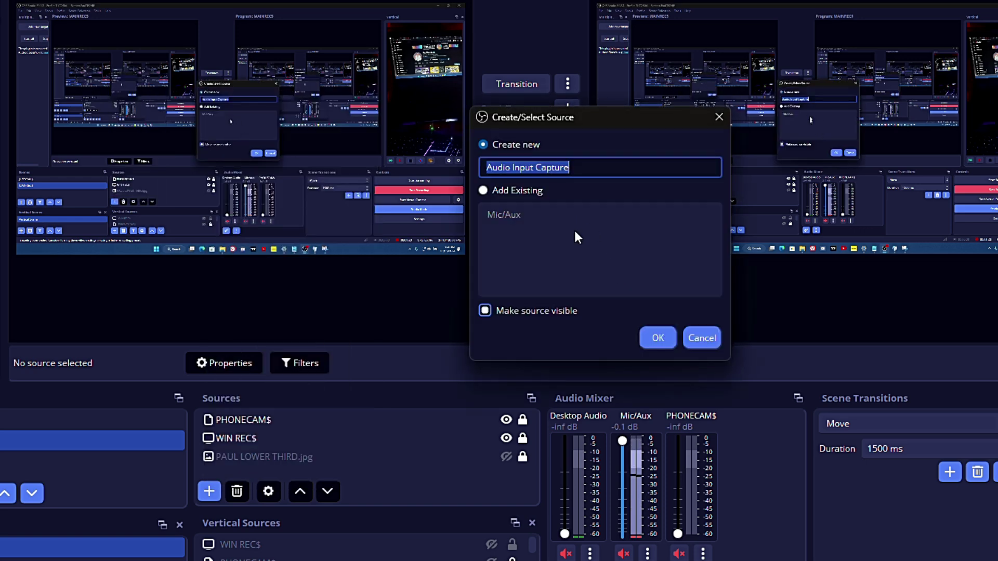
pyautogui.click(660, 337)
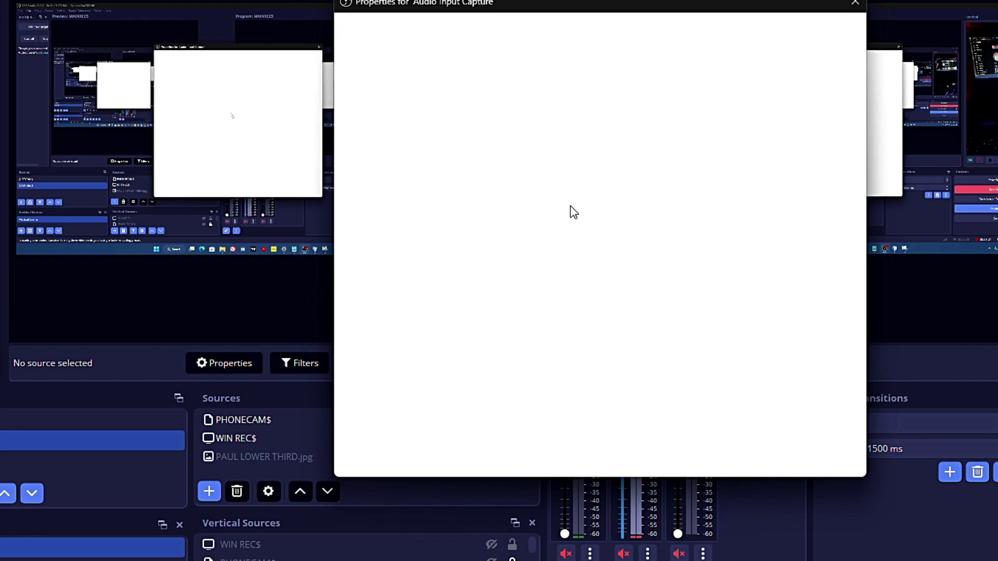
pyautogui.click(443, 51)
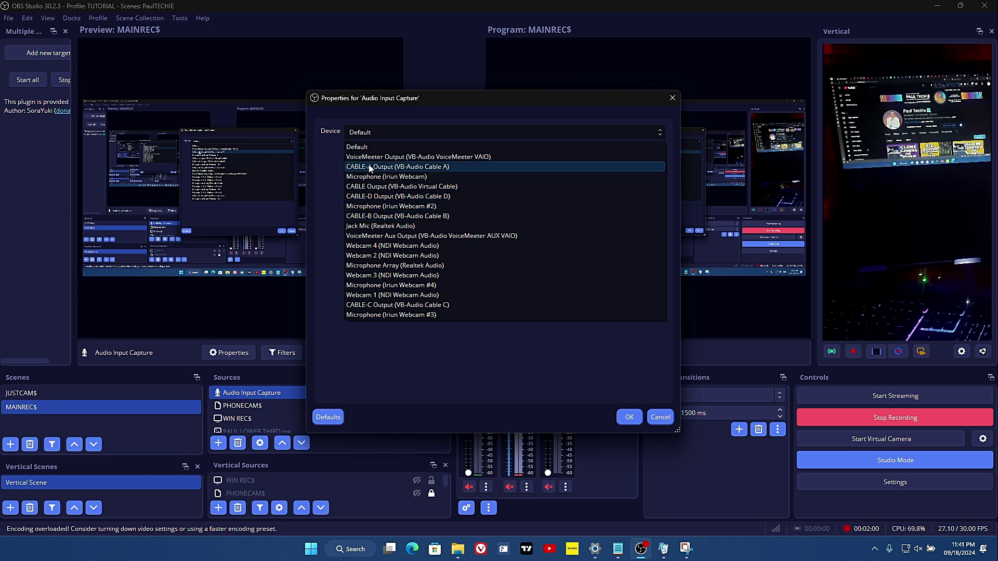
pyautogui.click(380, 157)
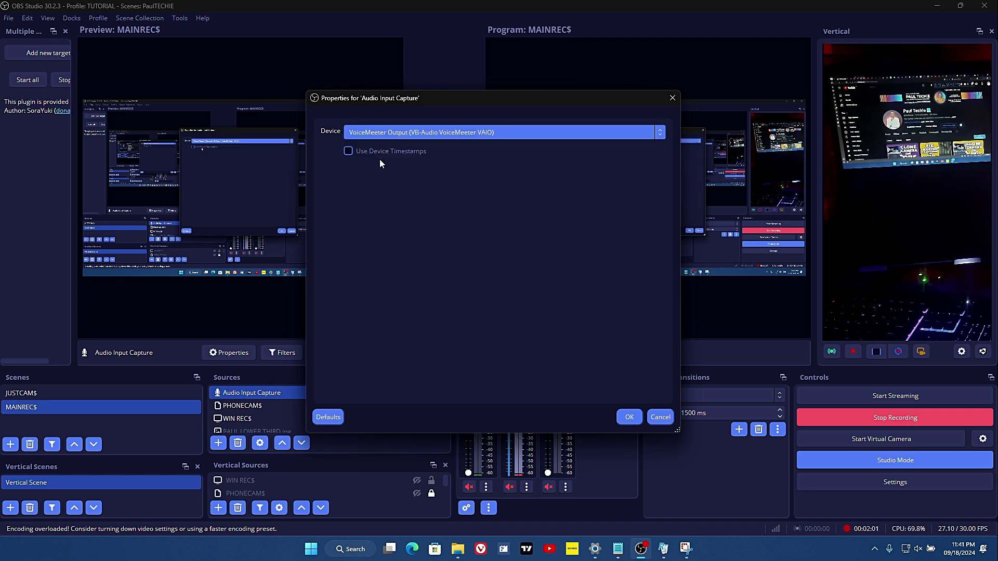
pyautogui.click(627, 419)
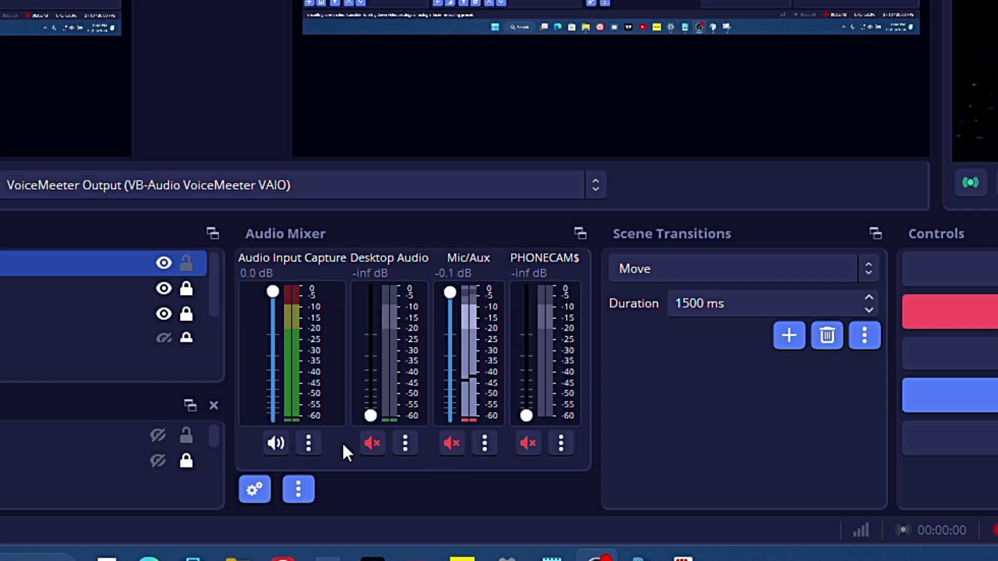
pyautogui.click(372, 443)
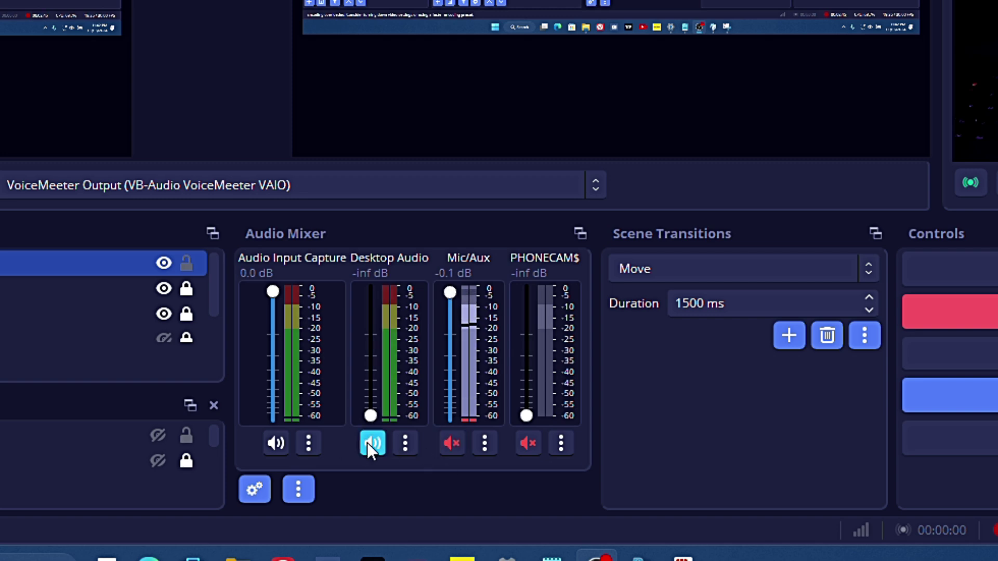
pyautogui.click(371, 444)
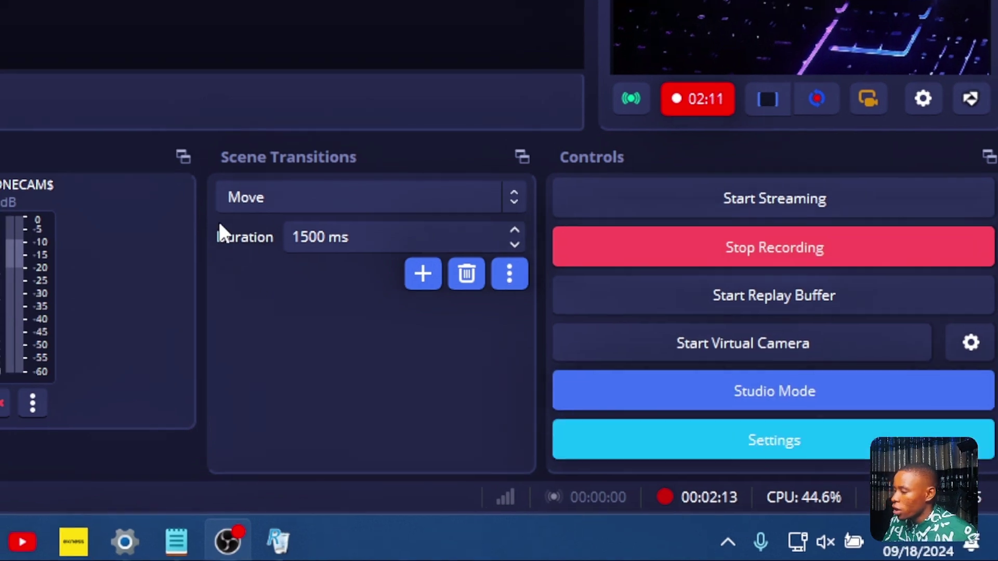
# - In Settings, switch the Output page's Output Mode to Advanced
pyautogui.click(775, 441)
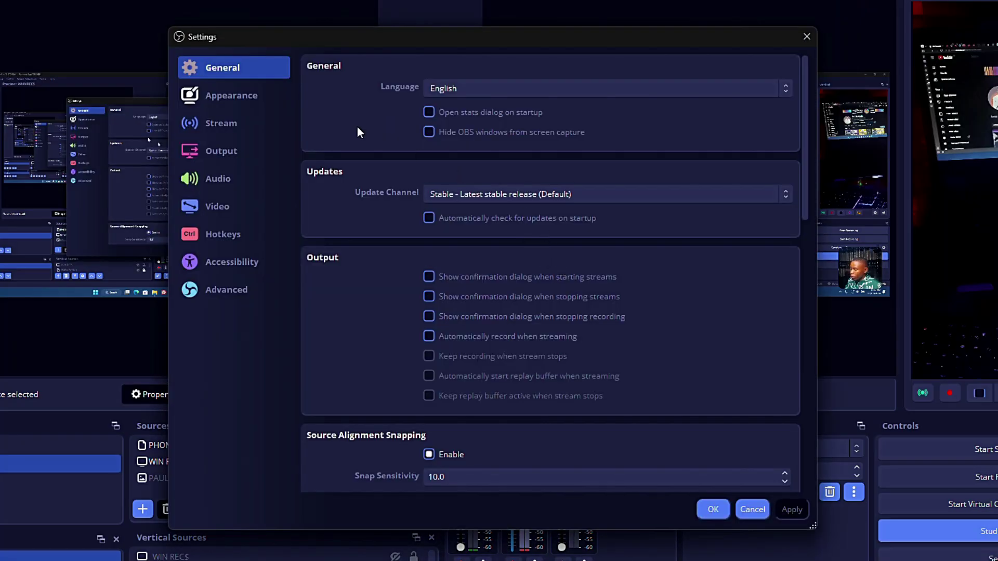
pyautogui.click(225, 154)
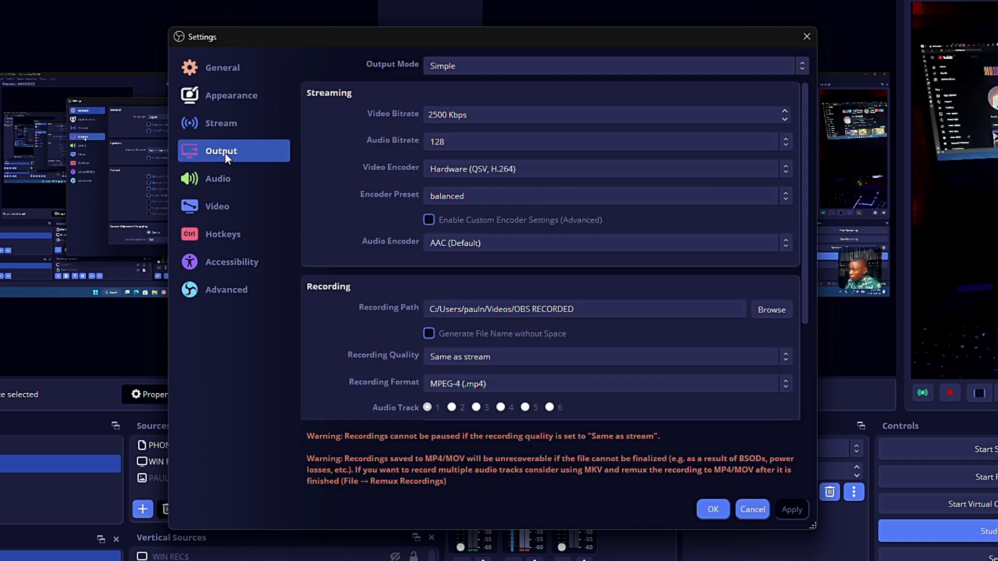
pyautogui.click(477, 66)
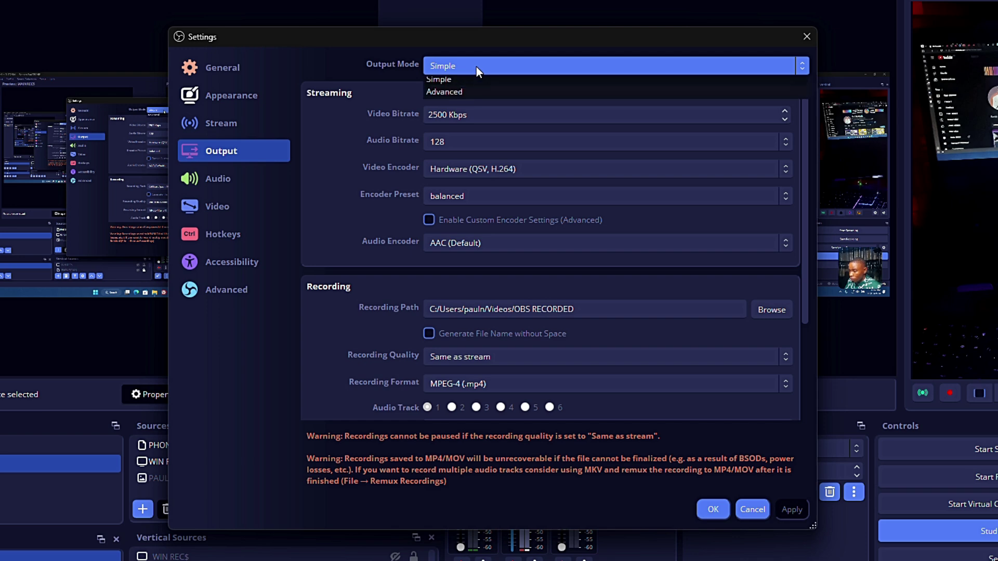
pyautogui.click(452, 98)
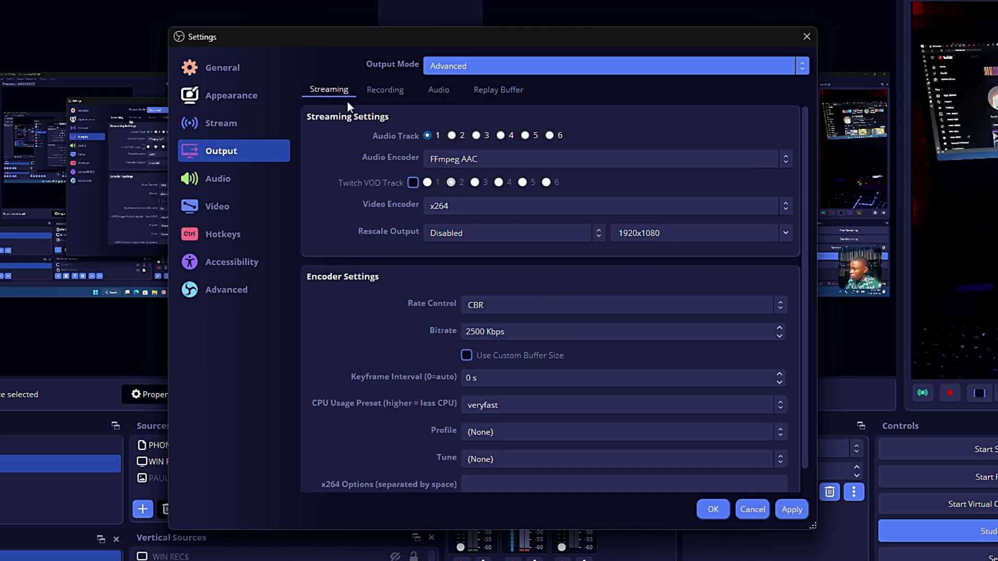
pyautogui.click(447, 64)
pyautogui.click(447, 79)
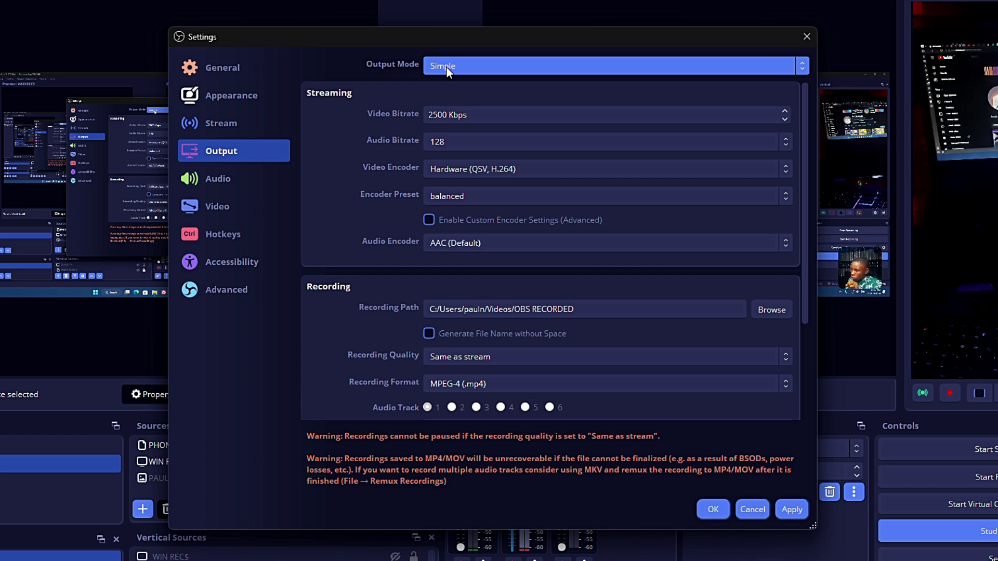
pyautogui.click(446, 67)
pyautogui.click(446, 95)
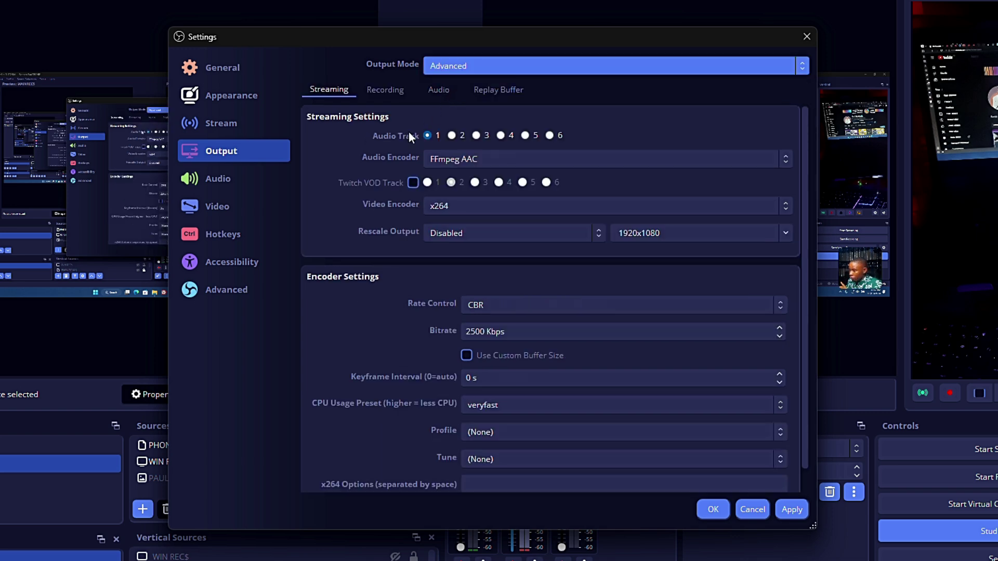
# - Set the recording type to Custom Output (FFmpeg), writing output to a file
pyautogui.click(385, 90)
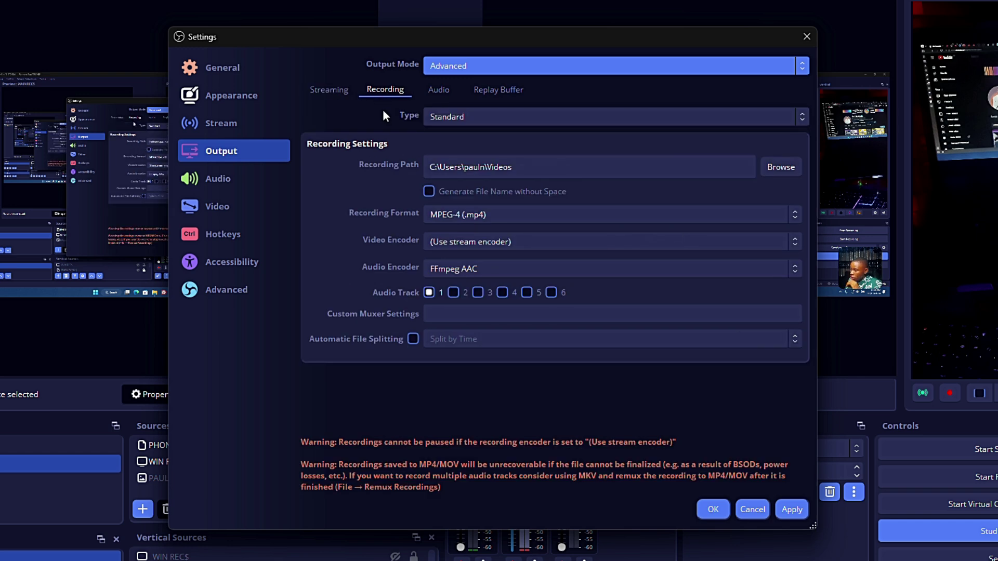
pyautogui.click(443, 118)
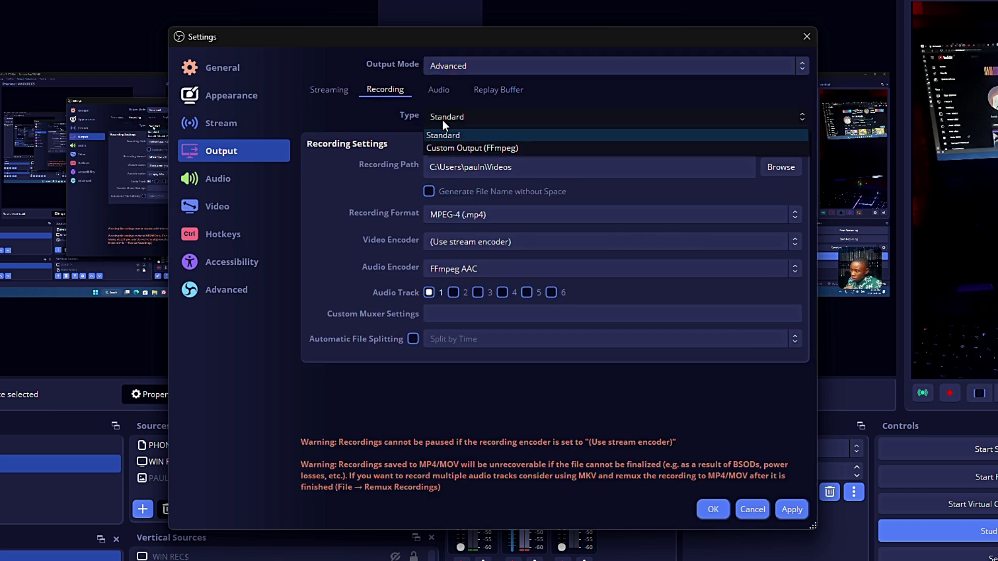
pyautogui.click(452, 150)
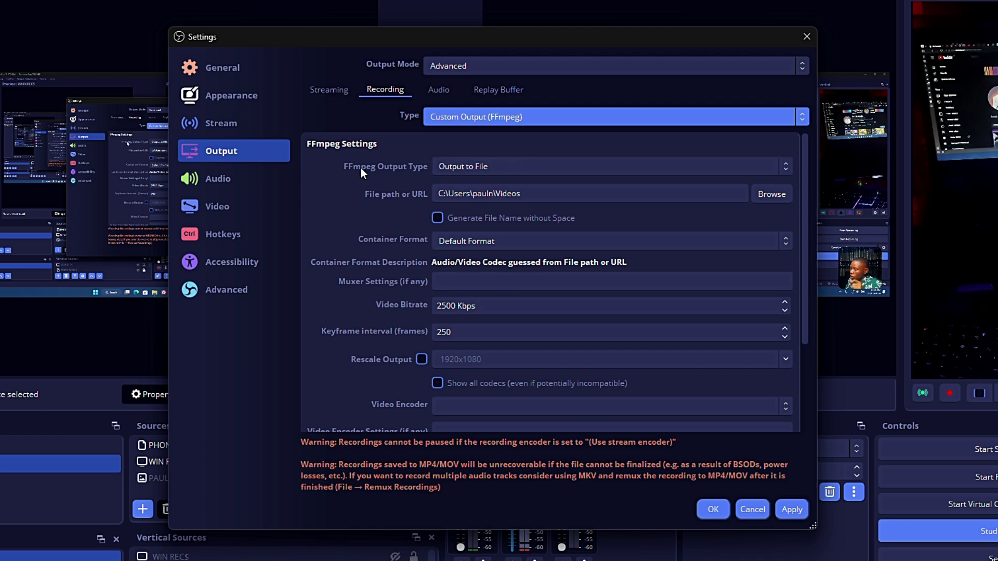
pyautogui.click(453, 165)
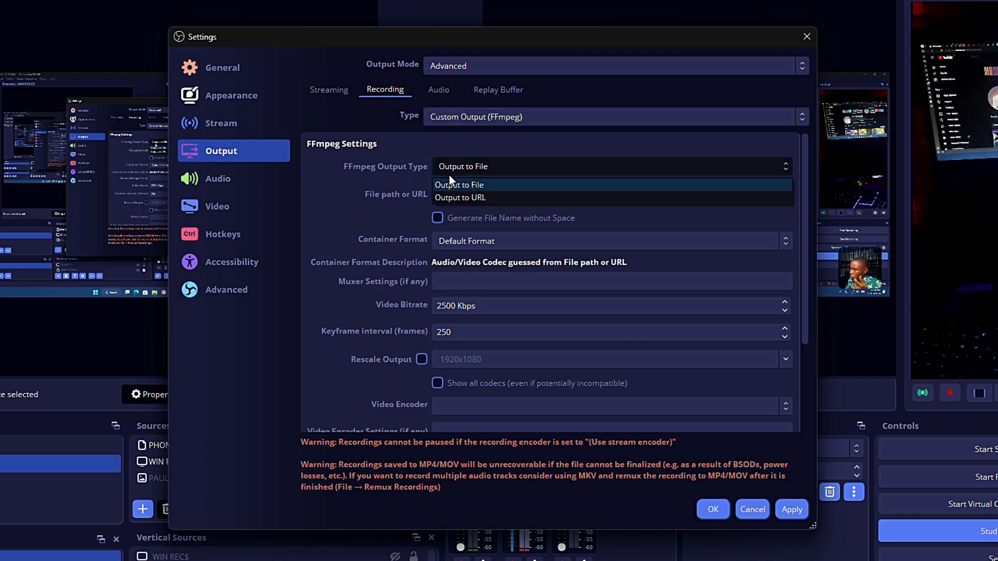
pyautogui.click(449, 186)
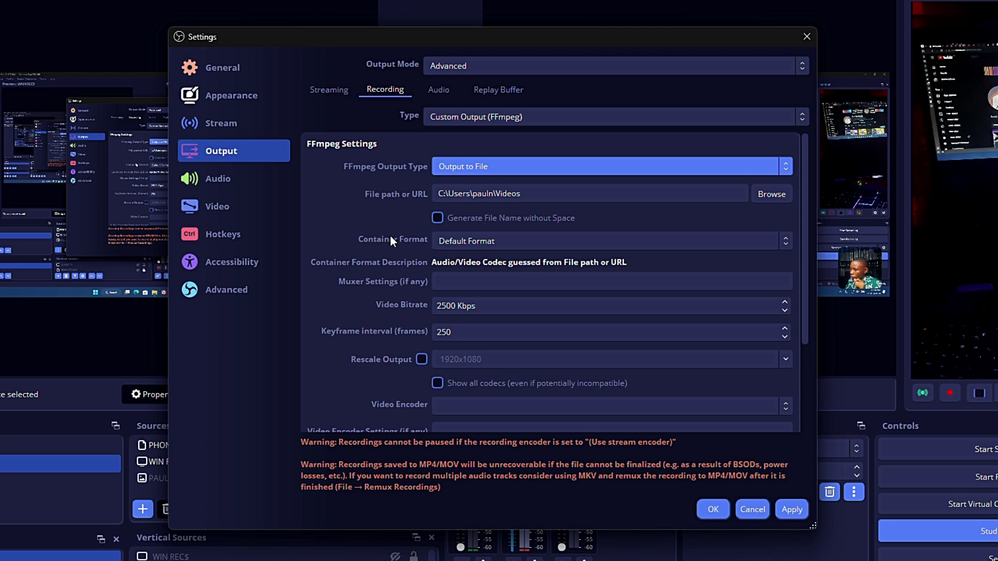
# - Choose mp3 as the recording container format
pyautogui.click(464, 242)
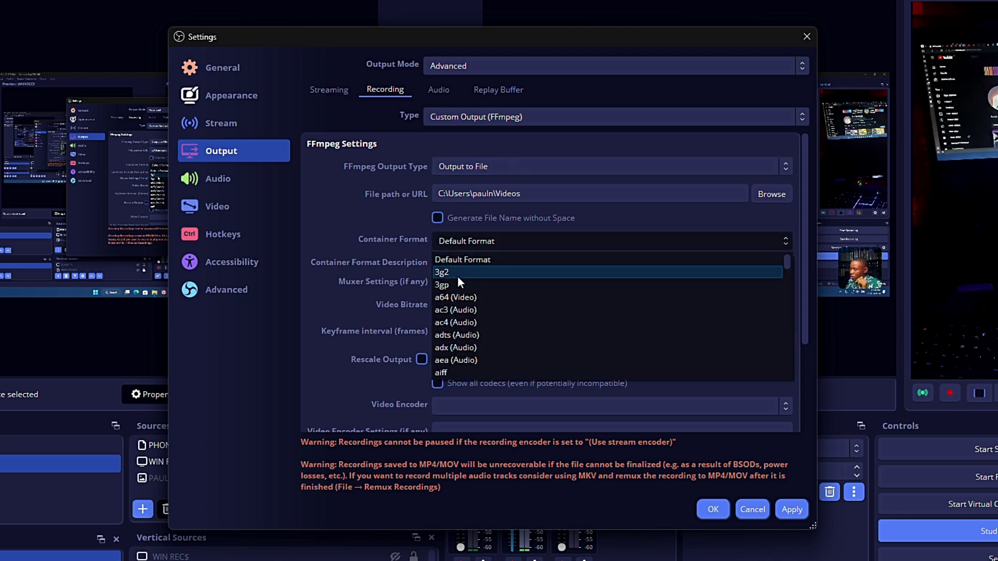
pyautogui.scroll(-3, 458, 277)
pyautogui.scroll(-12, 458, 279)
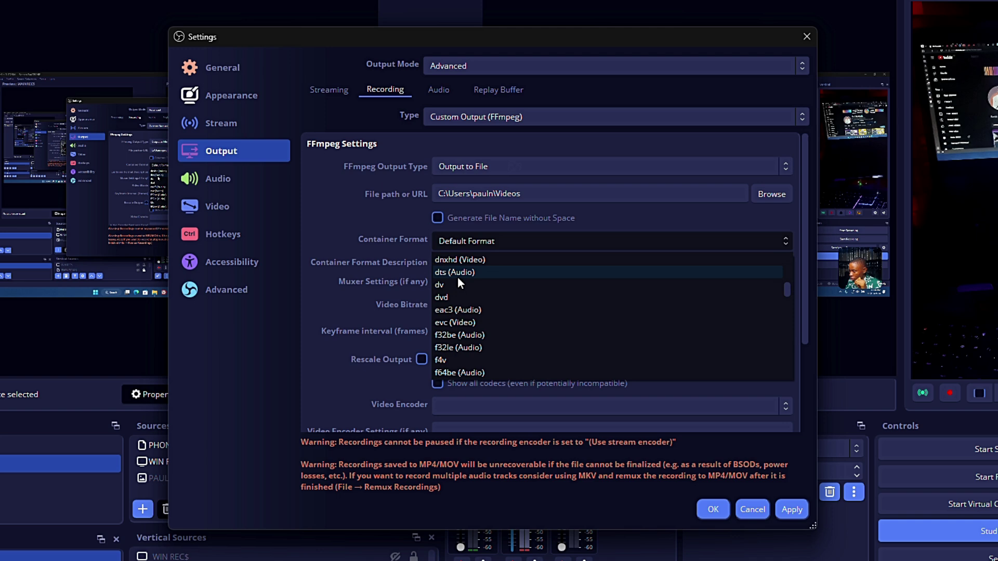
pyautogui.scroll(-7, 458, 278)
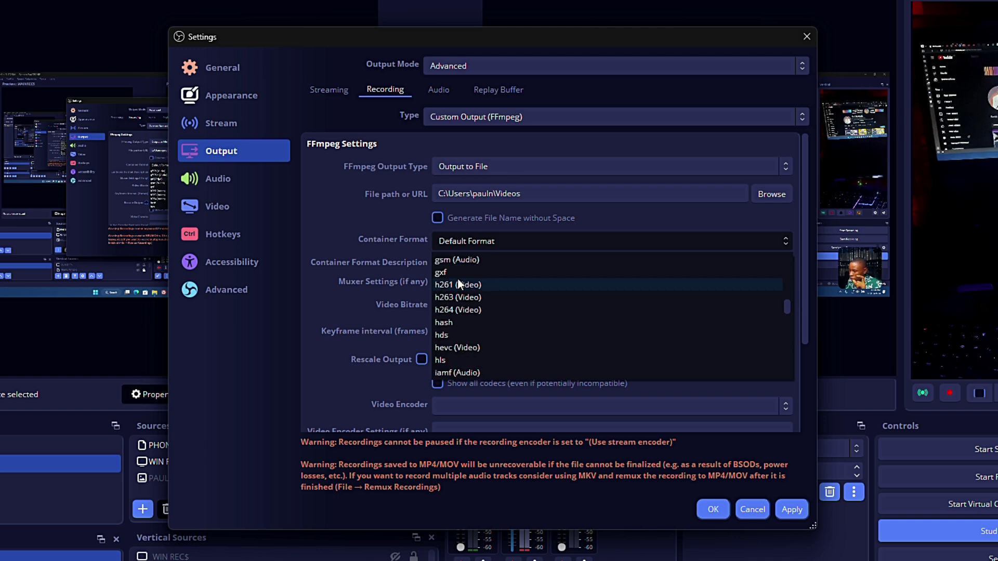
pyautogui.scroll(-5, 457, 279)
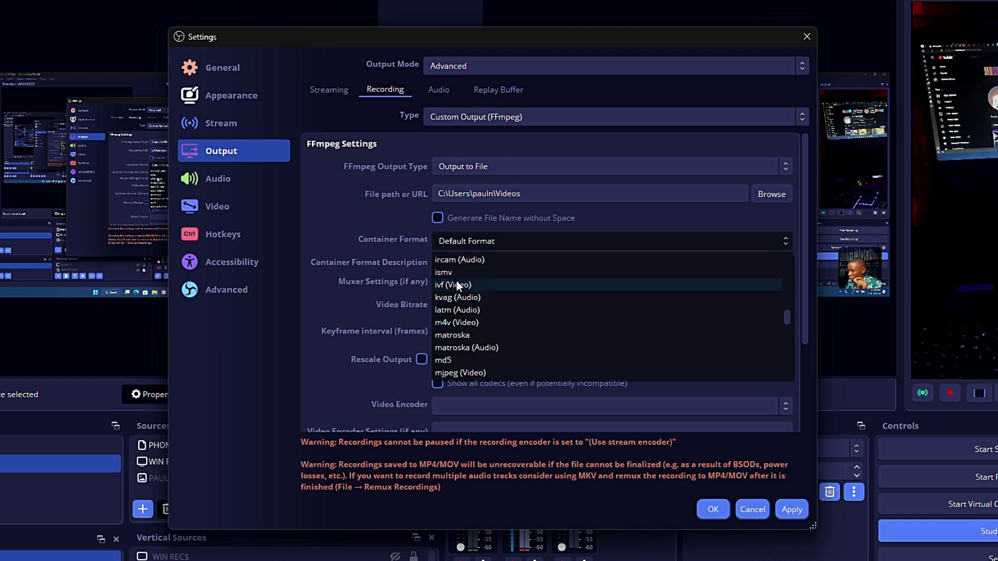
pyautogui.scroll(-3, 448, 307)
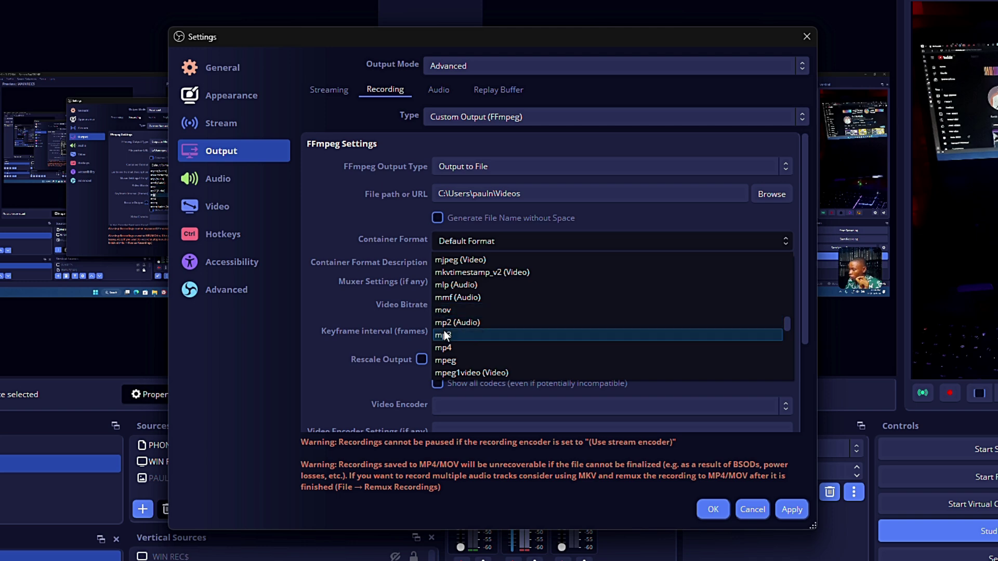
pyautogui.click(444, 337)
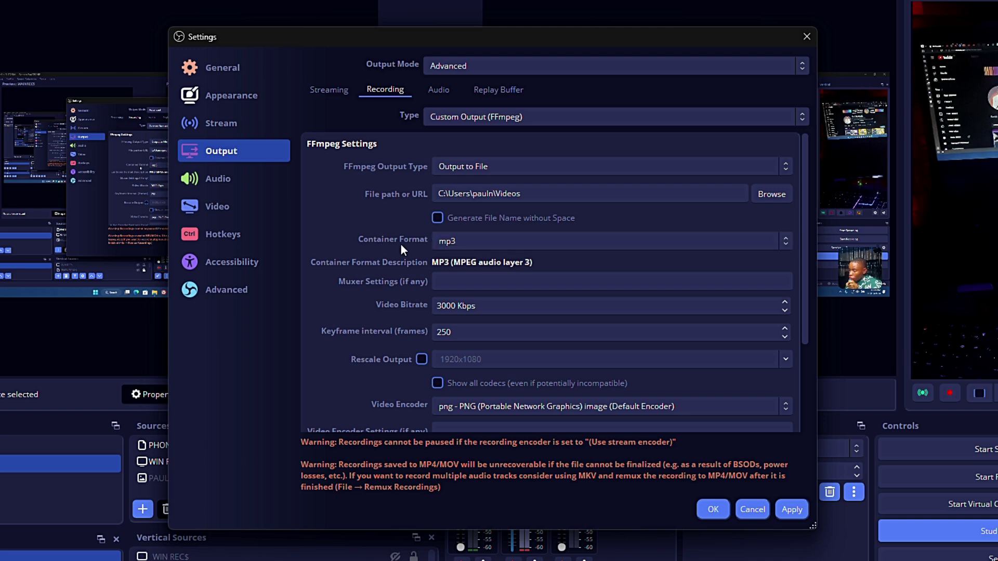
# - Raise the audio bitrate from 160 to 288 Kbps and apply the settings
pyautogui.scroll(-2, 399, 302)
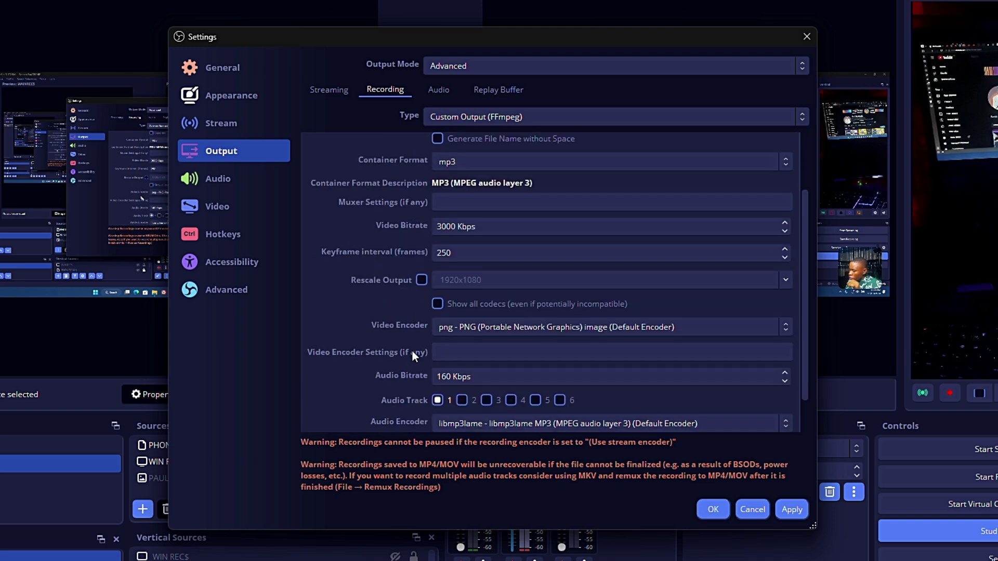
pyautogui.scroll(-1, 410, 344)
pyautogui.click(449, 337)
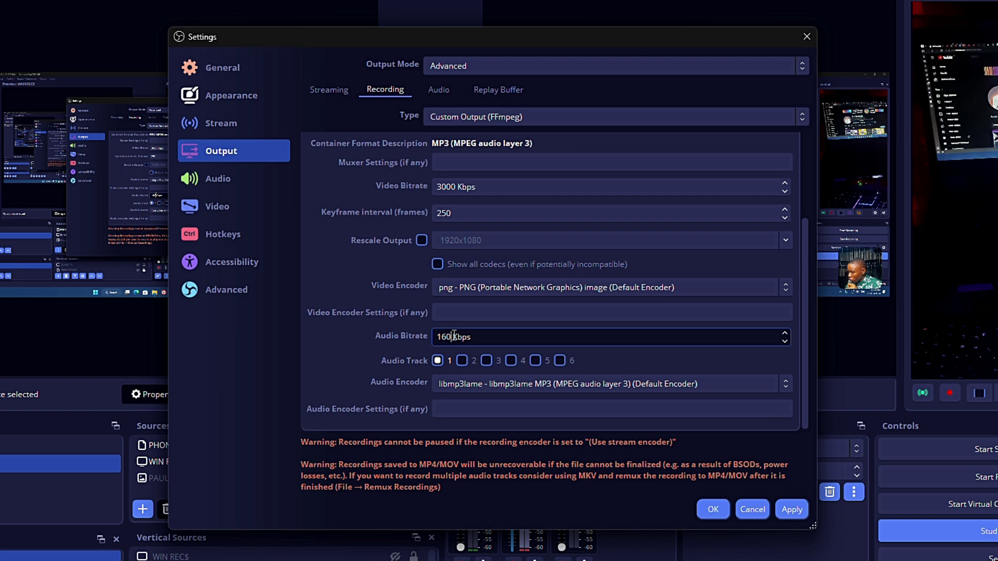
pyautogui.click(784, 333)
pyautogui.click(785, 334)
pyautogui.click(785, 334)
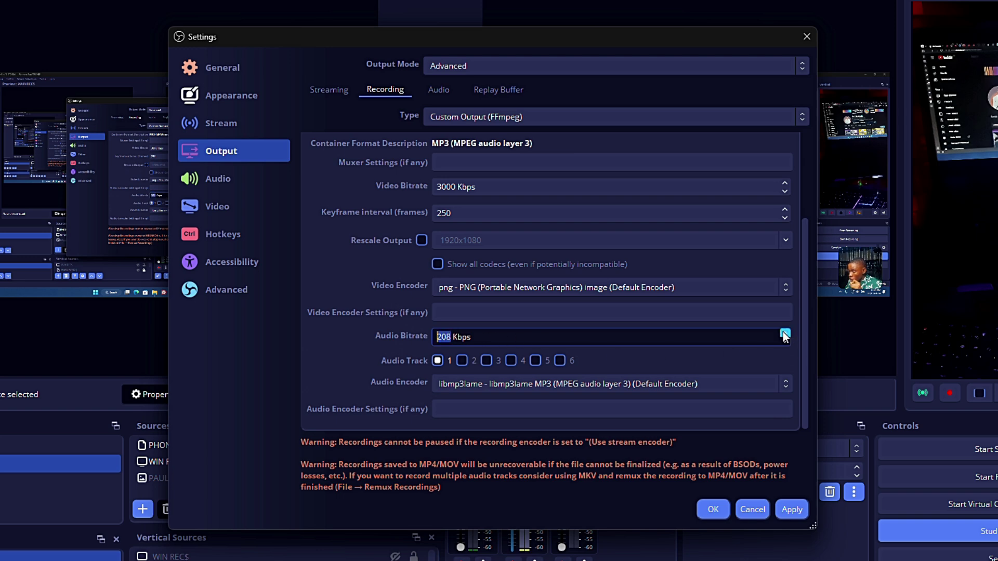
pyautogui.click(784, 333)
pyautogui.click(784, 333)
pyautogui.click(785, 333)
pyautogui.click(785, 333)
pyautogui.click(784, 333)
pyautogui.click(784, 333)
pyautogui.click(784, 341)
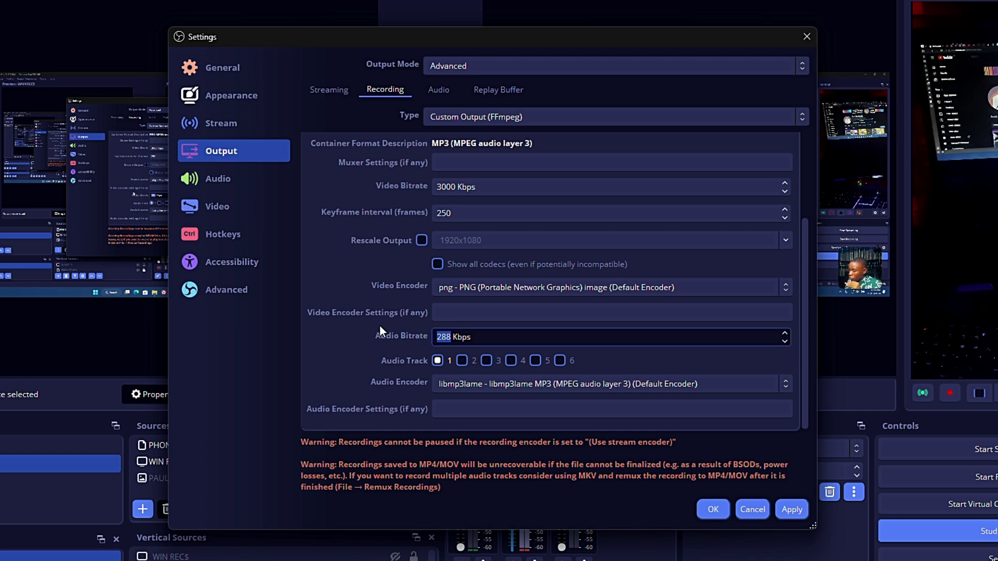
pyautogui.scroll(5, 379, 326)
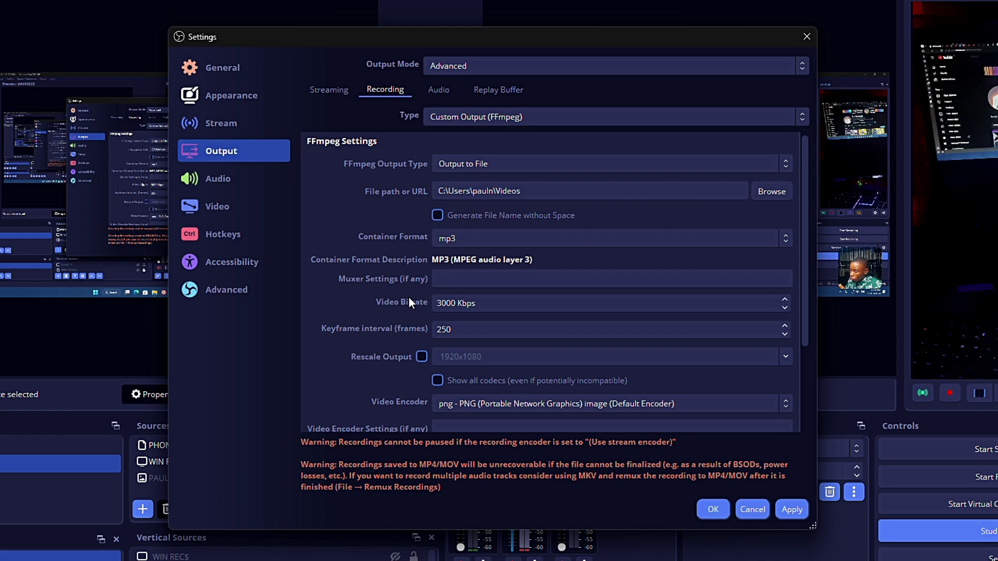
pyautogui.click(793, 512)
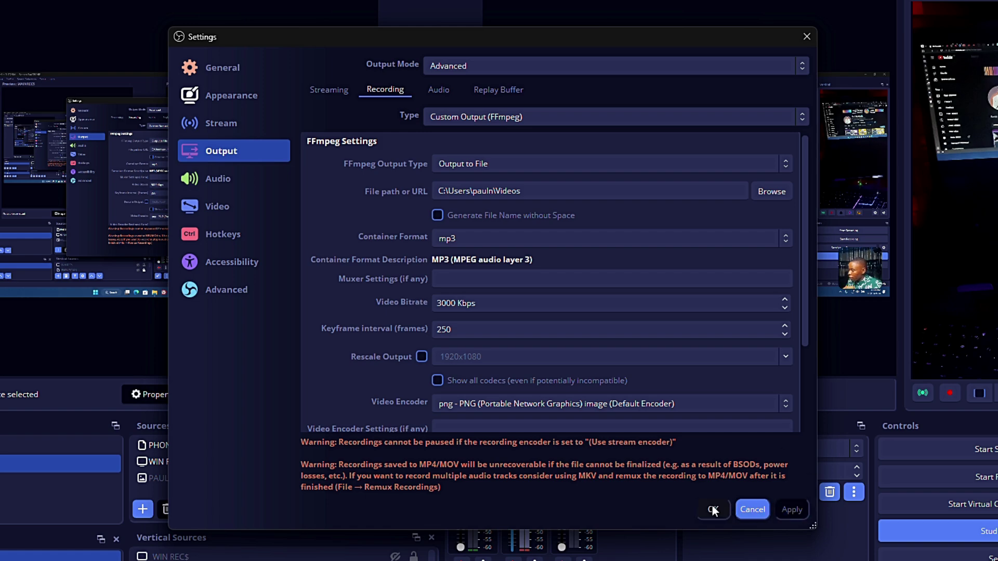
# - Close Settings, then start and stop a test recording to save the MP3
pyautogui.click(746, 510)
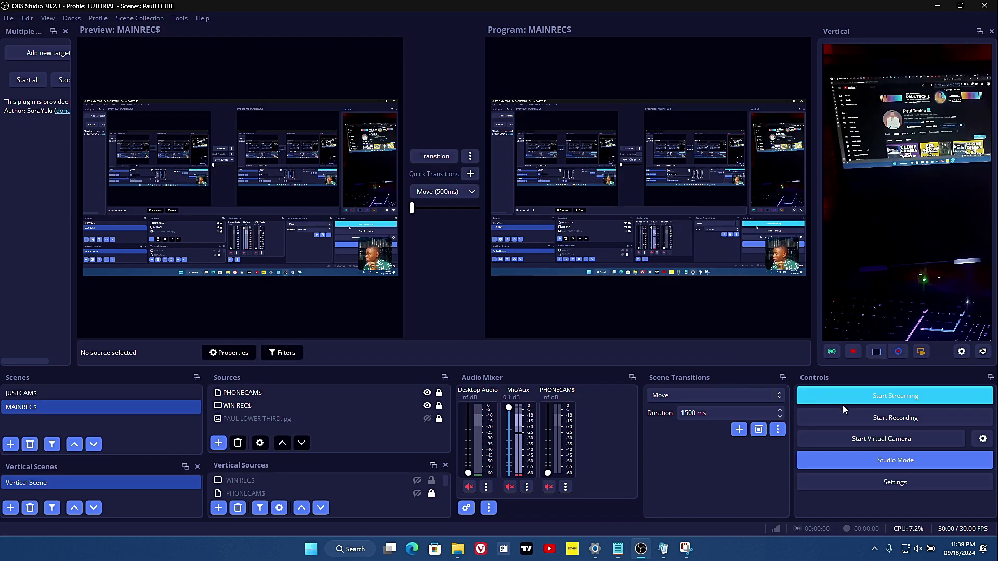
pyautogui.click(853, 417)
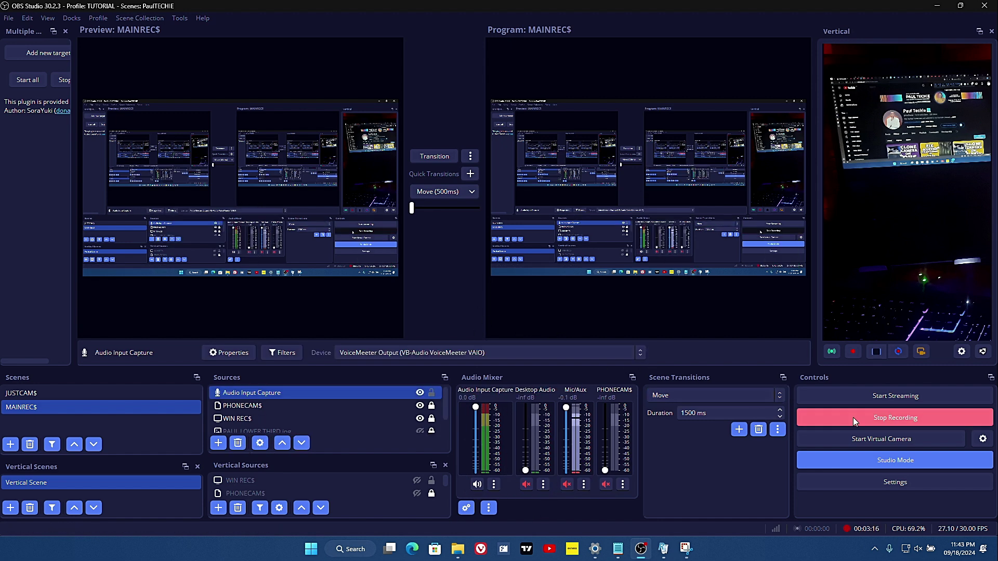
pyautogui.click(895, 418)
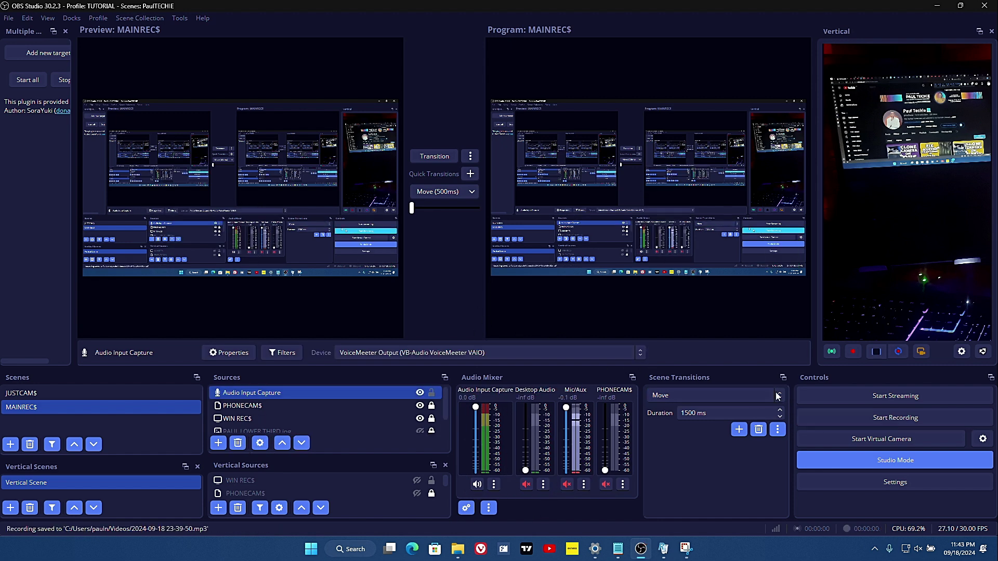
pyautogui.click(984, 5)
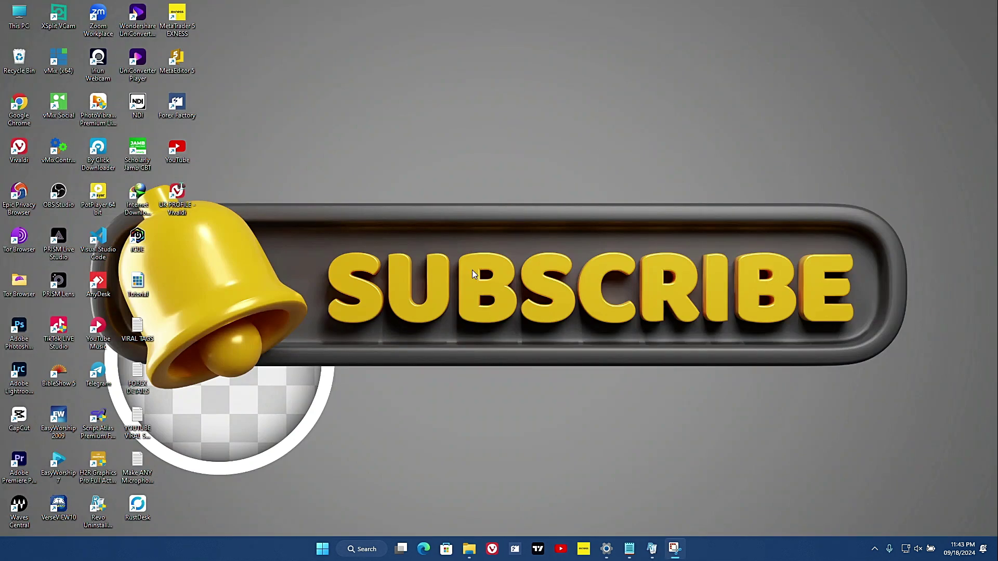
pyautogui.click(469, 550)
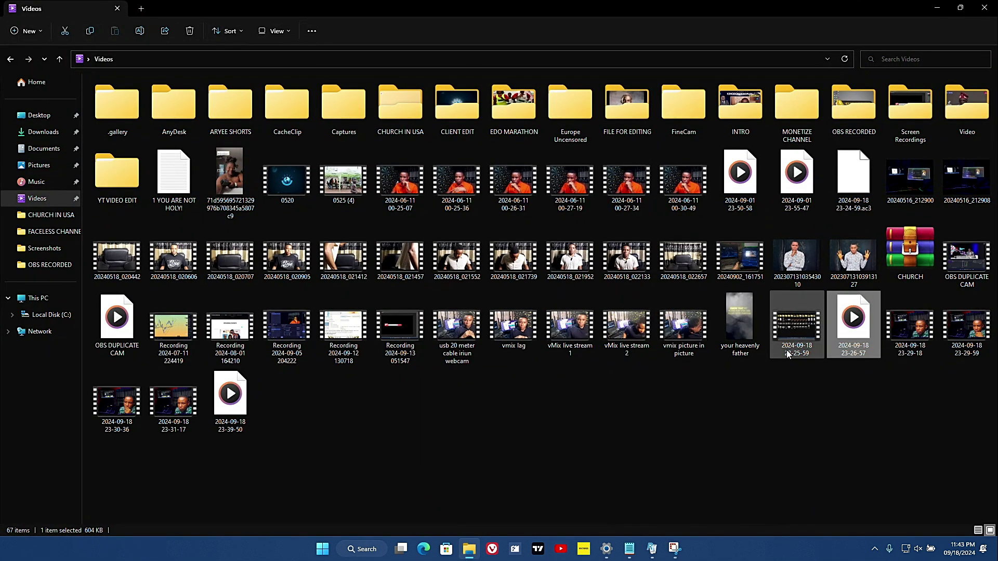
pyautogui.click(241, 409)
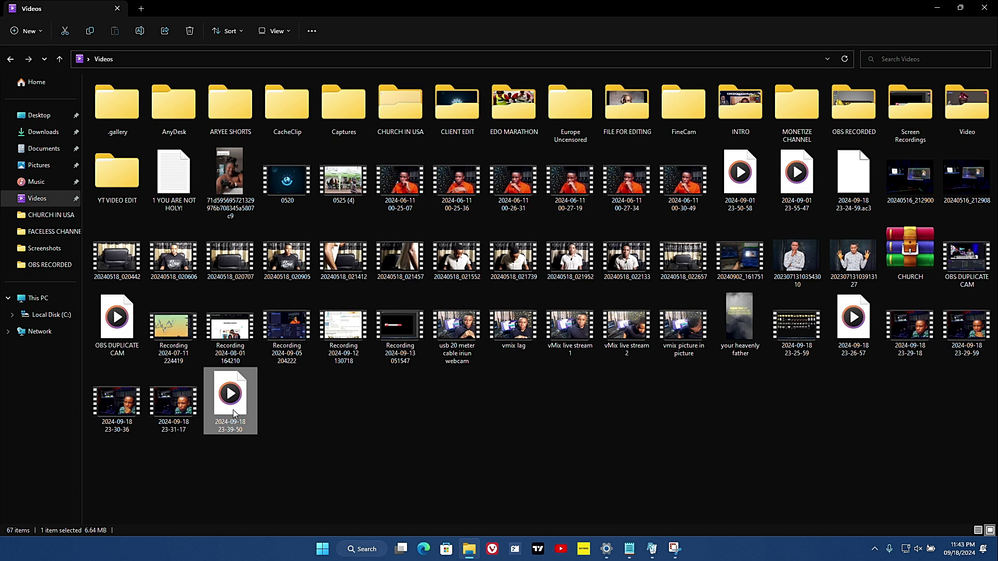
pyautogui.doubleClick(232, 410)
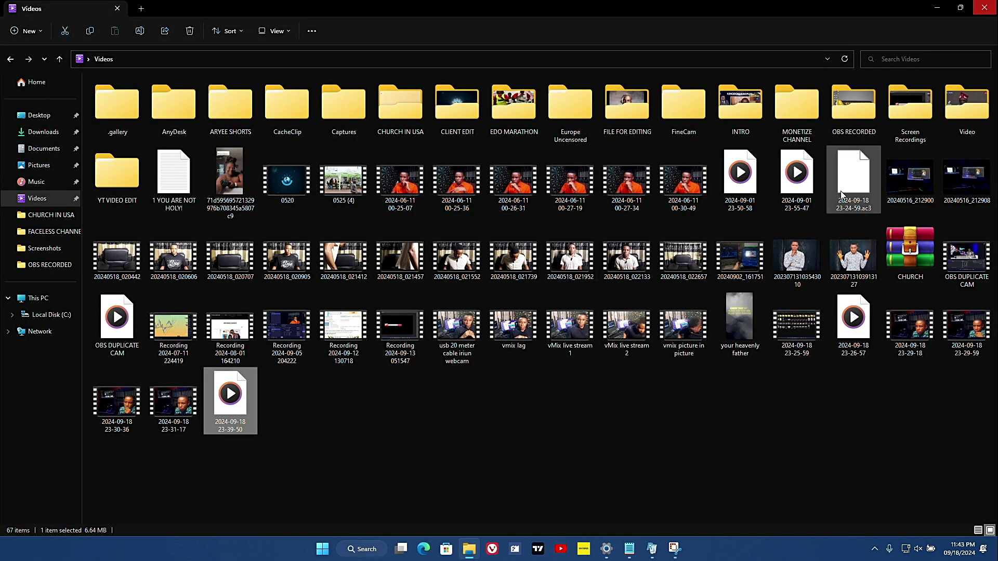
pyautogui.click(938, 9)
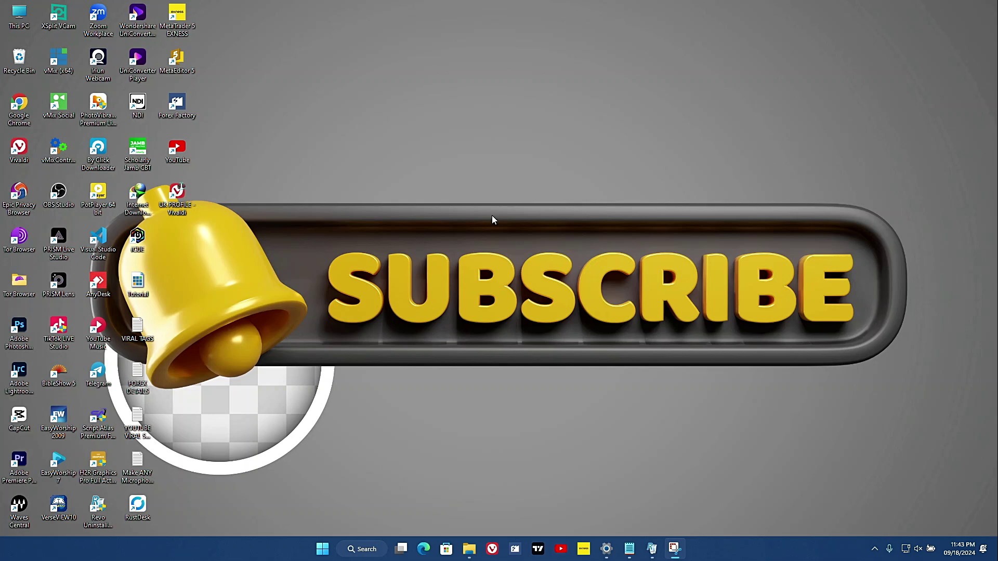